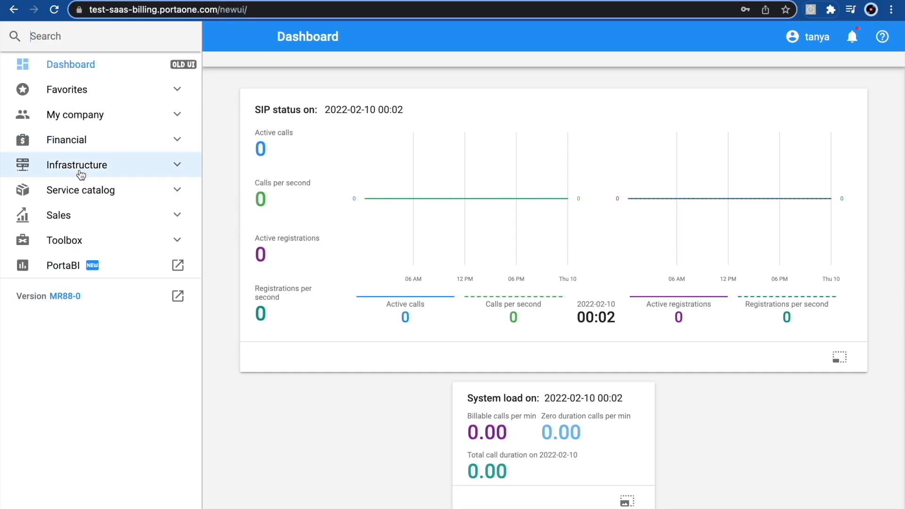
Step: Expand Service catalog, open the Subscriptions list, and search the menu for 'subs'
left_click(75, 190)
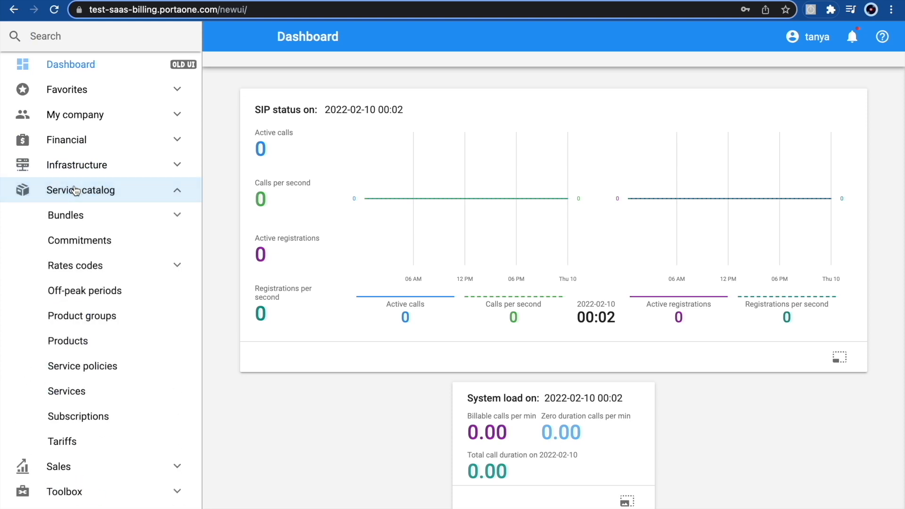
left_click(70, 417)
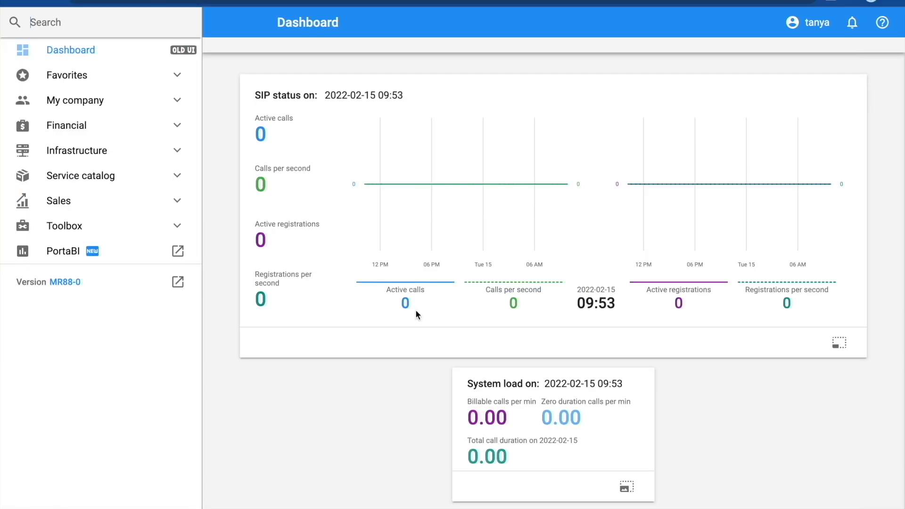
type("subs")
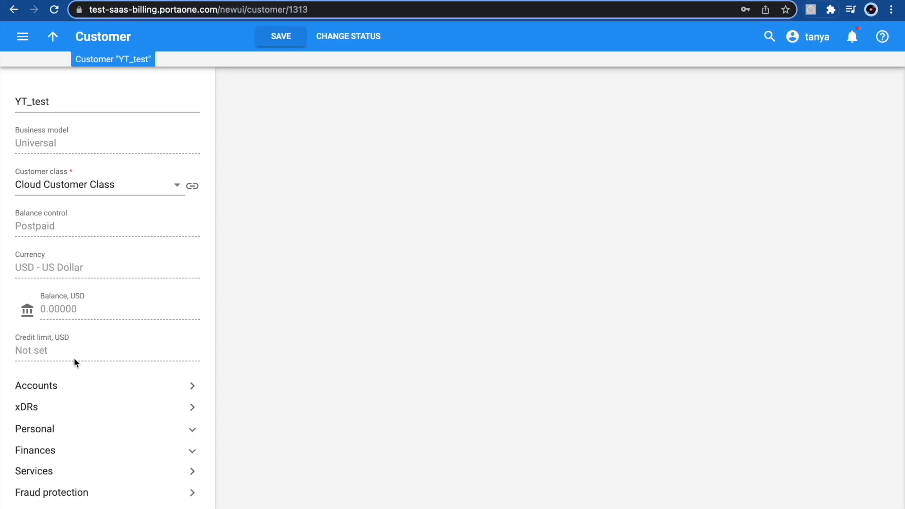
Step: Add a new subscription for the customer with the YT_test plan
left_click(87, 452)
left_click(93, 481)
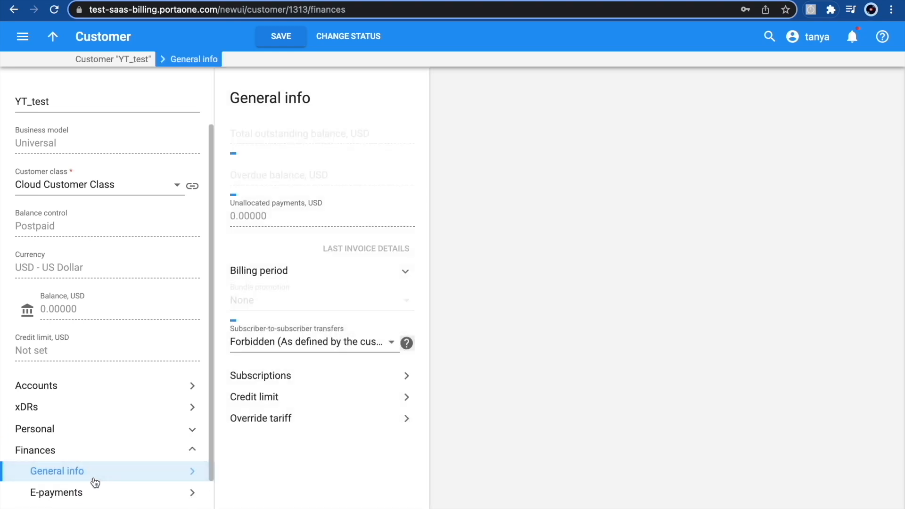
left_click(344, 384)
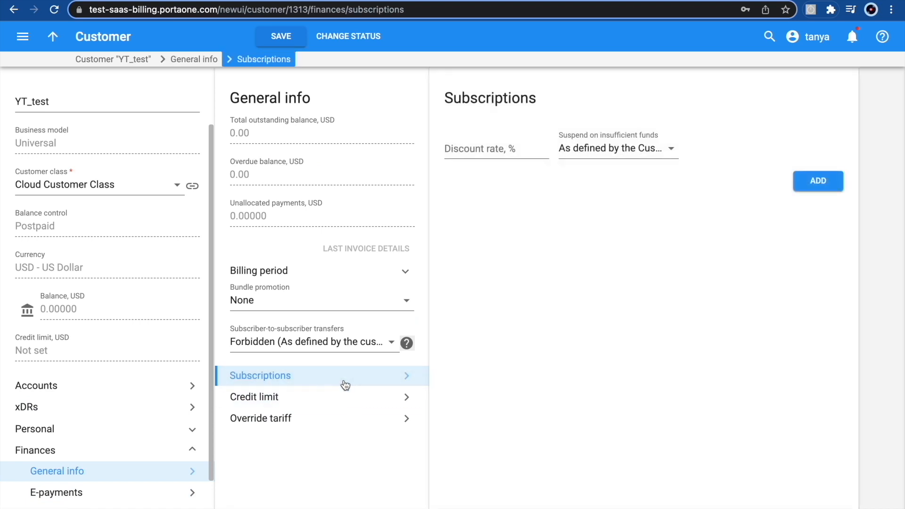
left_click(818, 185)
left_click(524, 219)
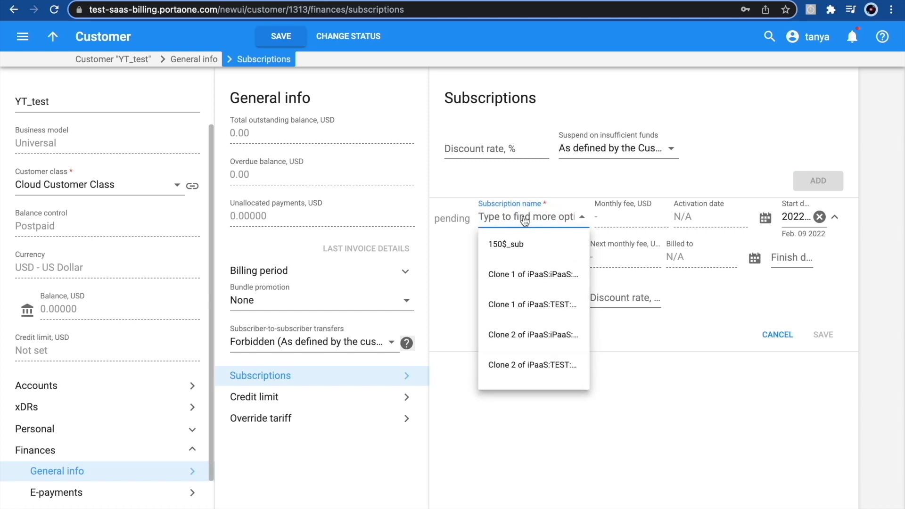
type("Yt")
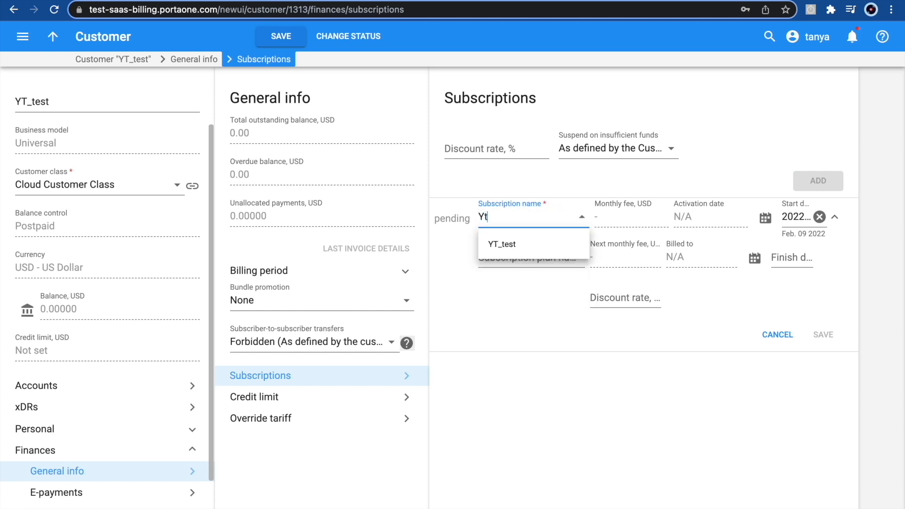
left_click(505, 245)
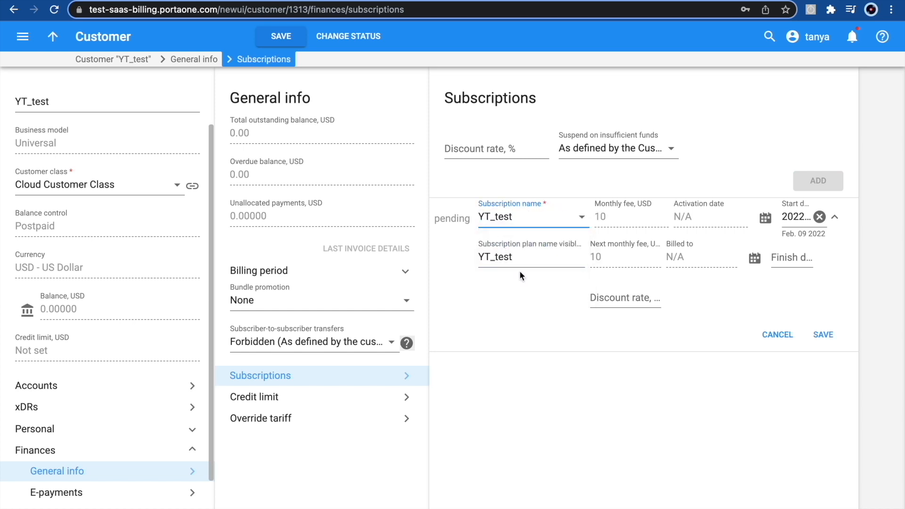
Step: Set its start date to 2022-02-10, save it, and show the customer's accounts
left_click(766, 218)
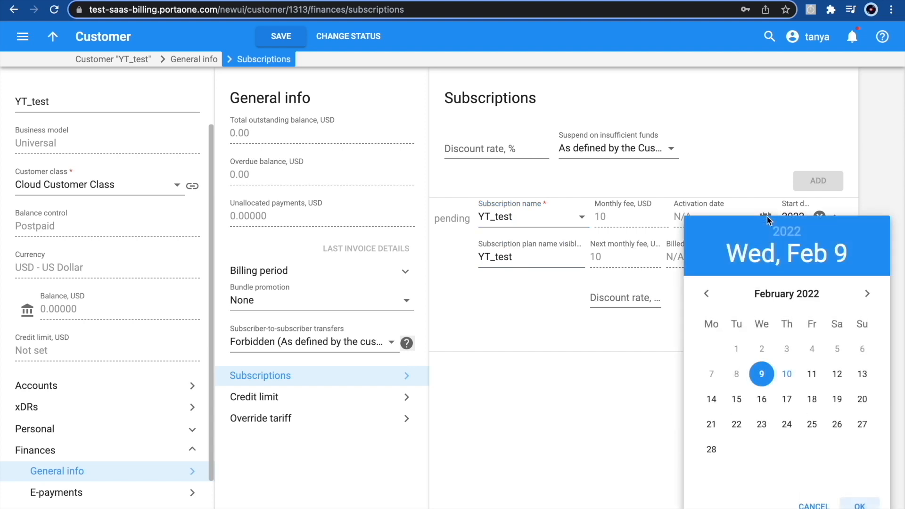
left_click(791, 371)
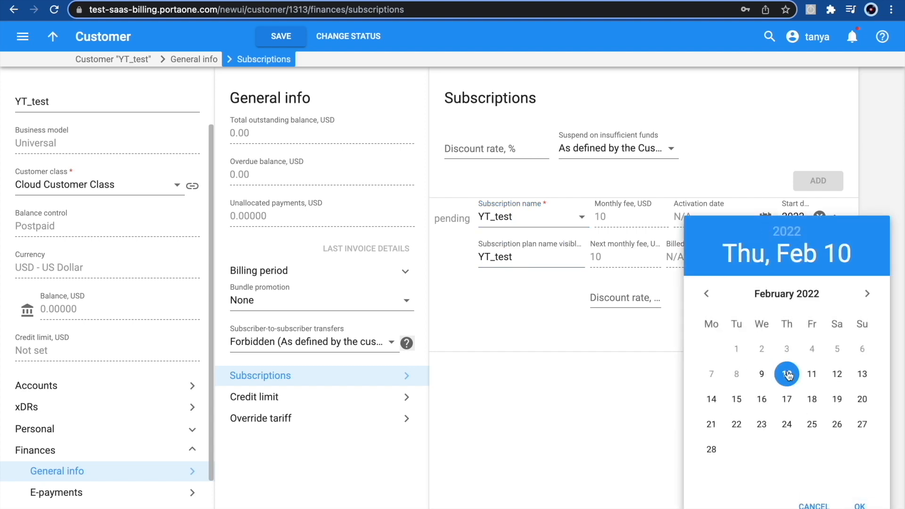
left_click(859, 504)
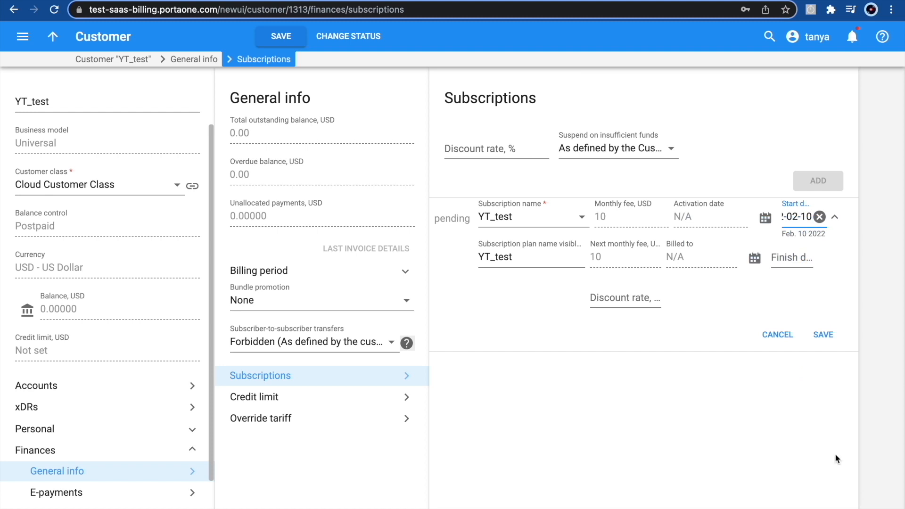
left_click(823, 332)
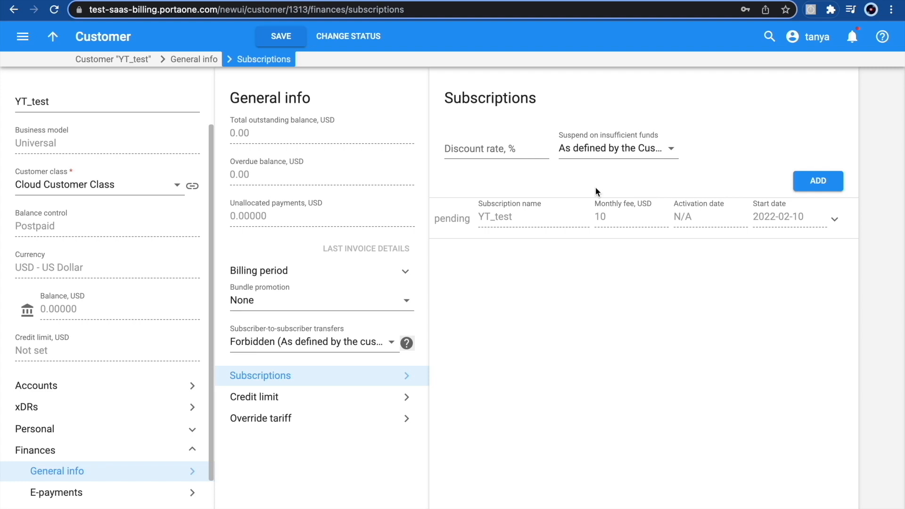
left_click(81, 385)
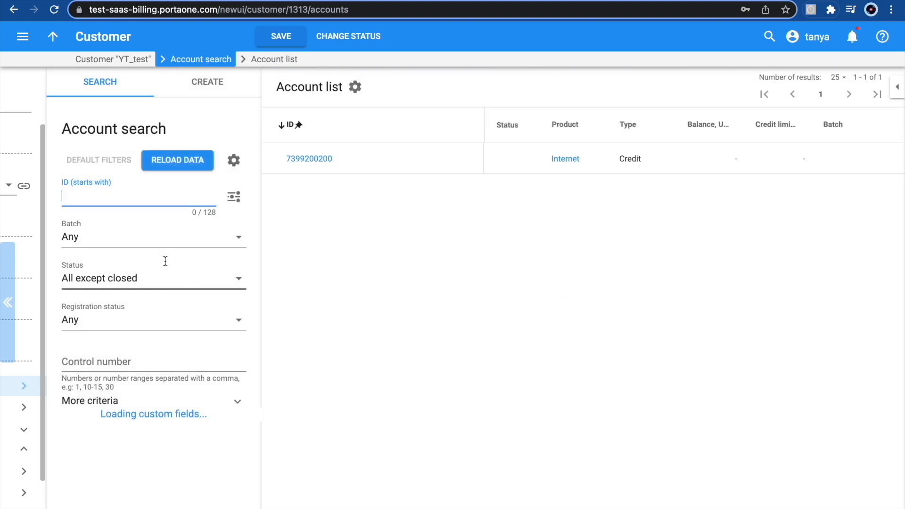
Step: On the customer's only account, add and save a YT_test subscription starting February 10
left_click(325, 159)
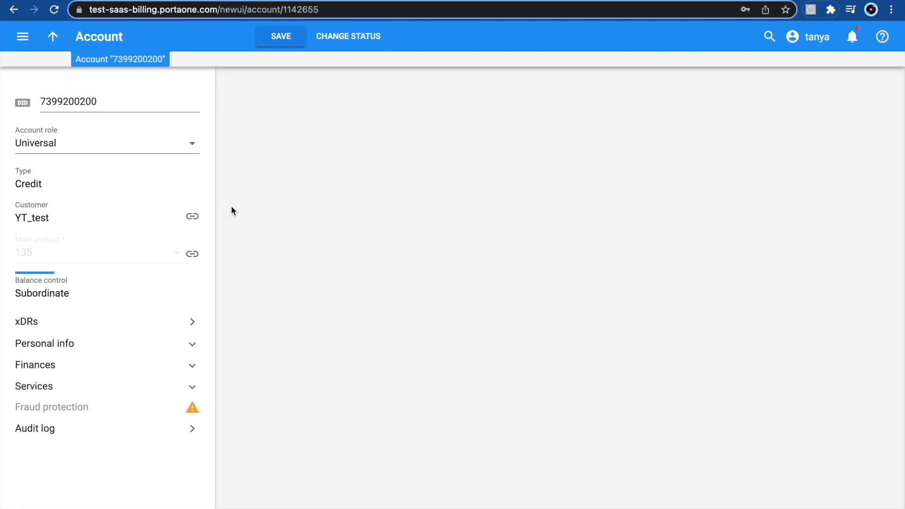
left_click(94, 370)
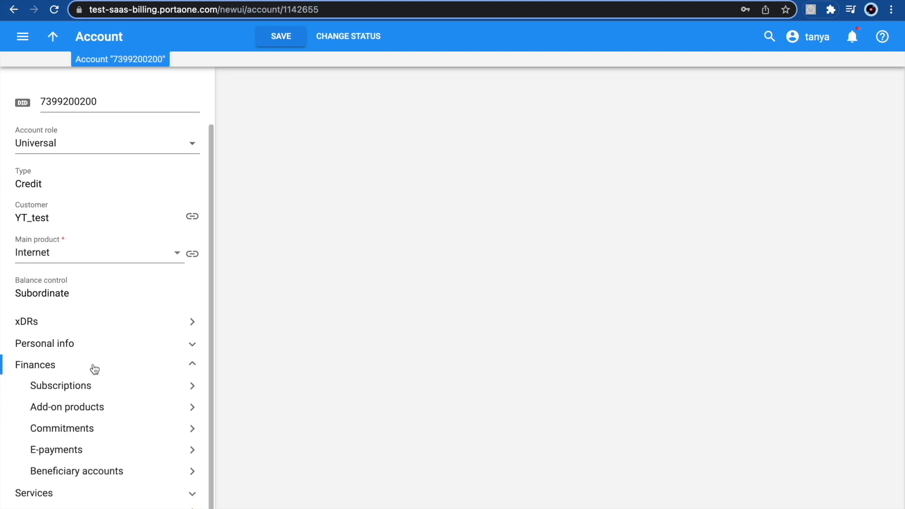
left_click(104, 387)
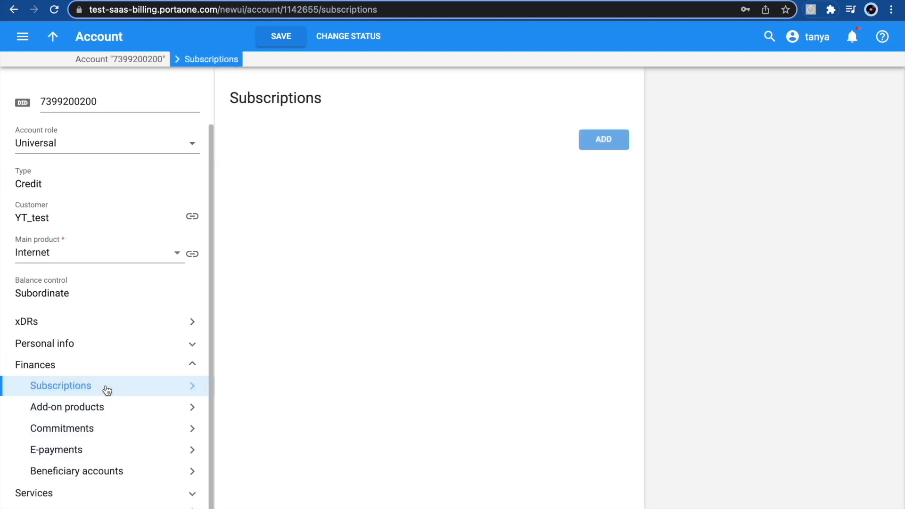
left_click(596, 139)
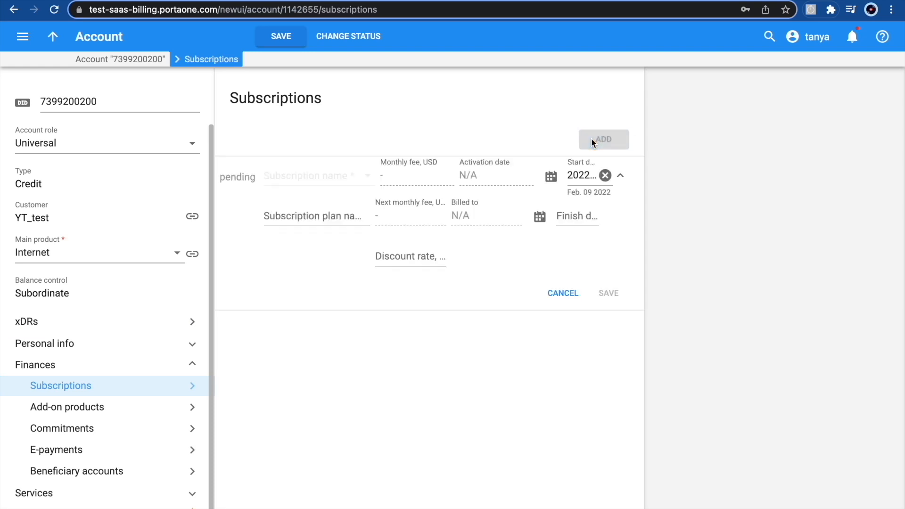
left_click(328, 173)
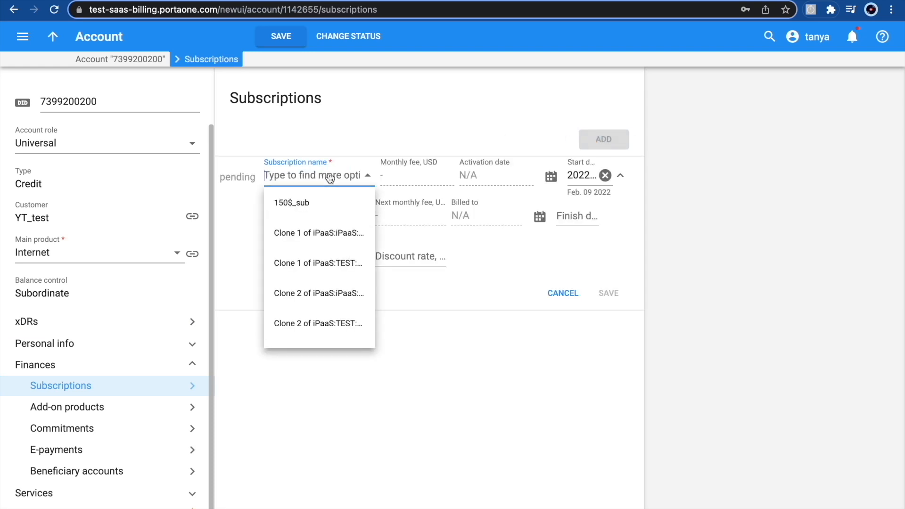
type("yt")
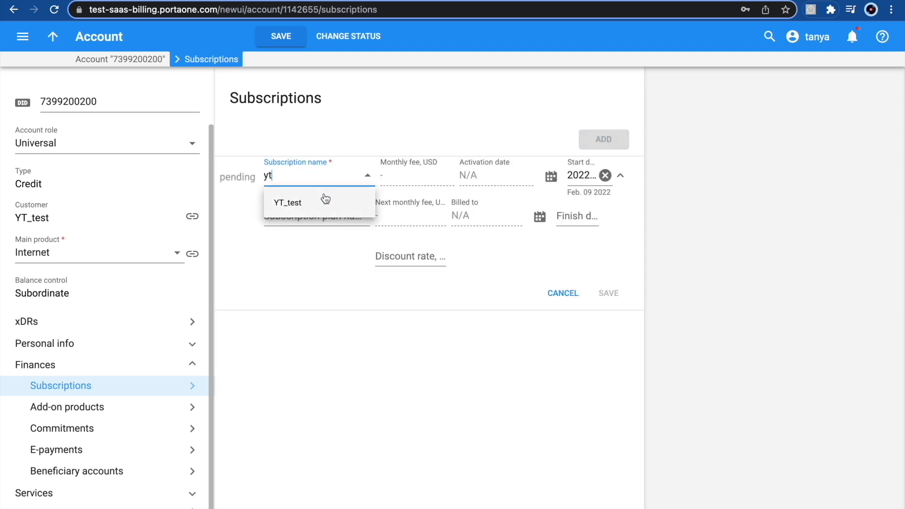
left_click(325, 199)
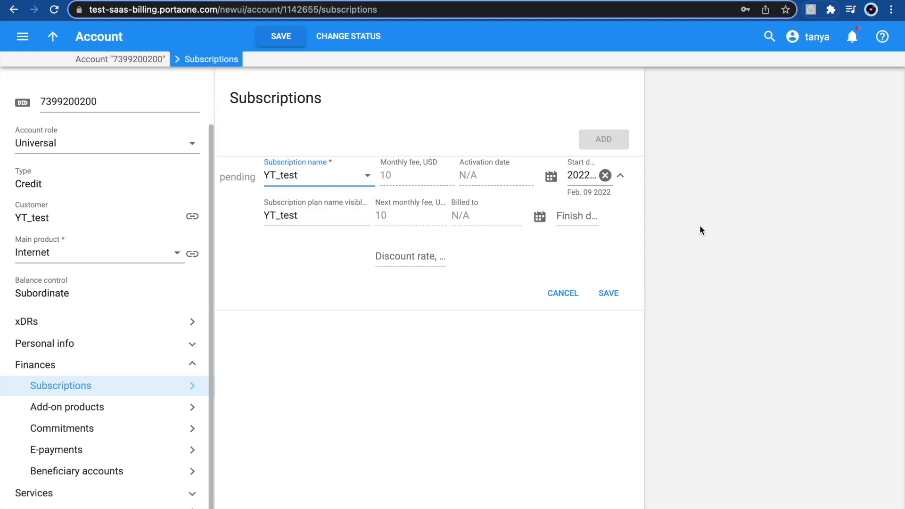
left_click(550, 177)
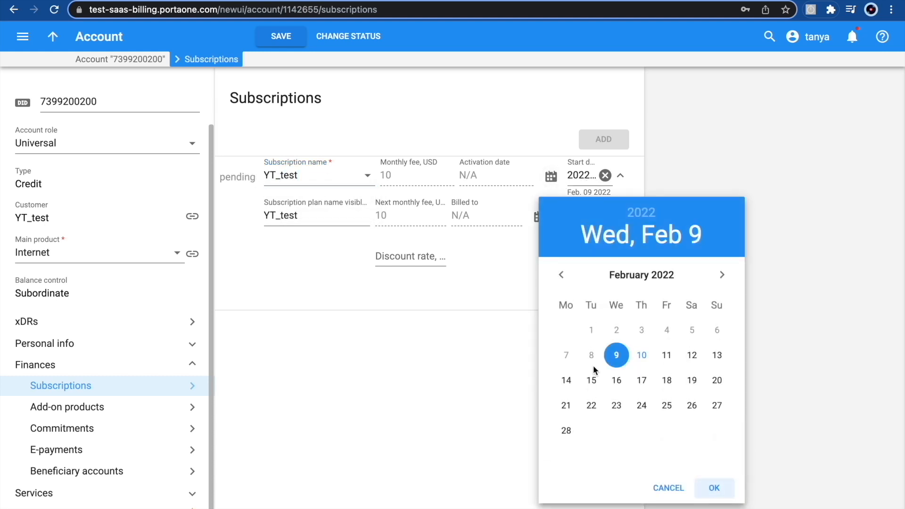
left_click(641, 355)
left_click(714, 488)
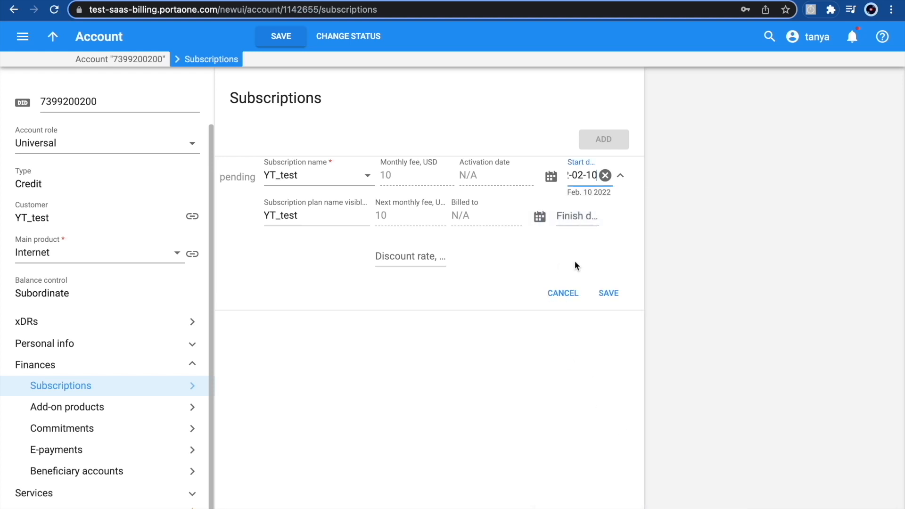
left_click(608, 293)
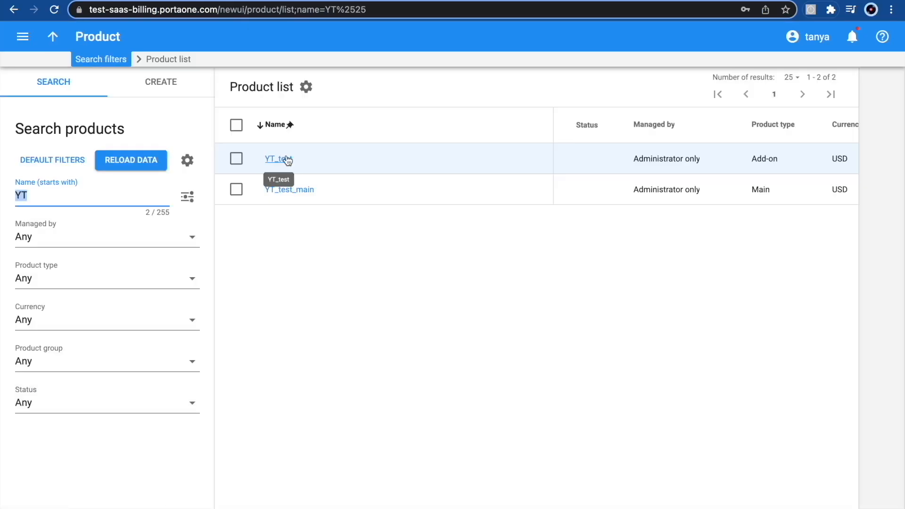
Step: Open the YT_test_main product and expand its Charges settings
left_click(285, 188)
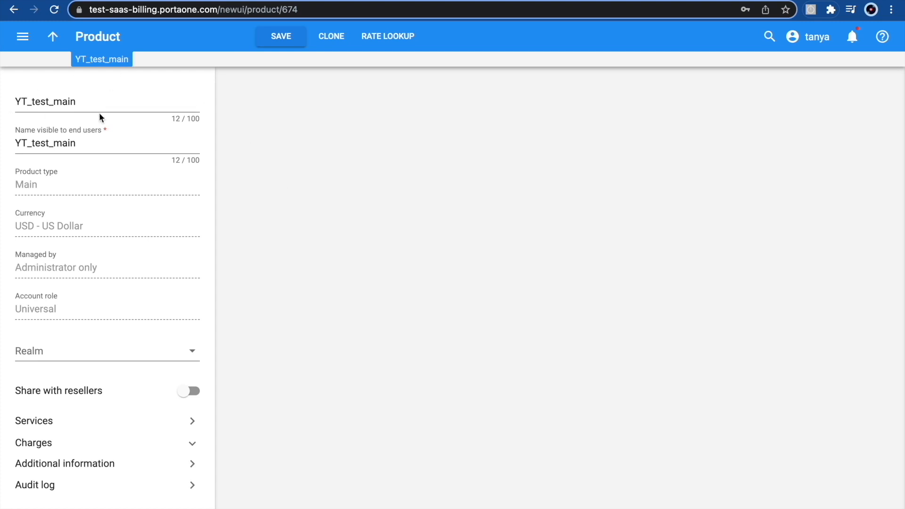
left_click(54, 442)
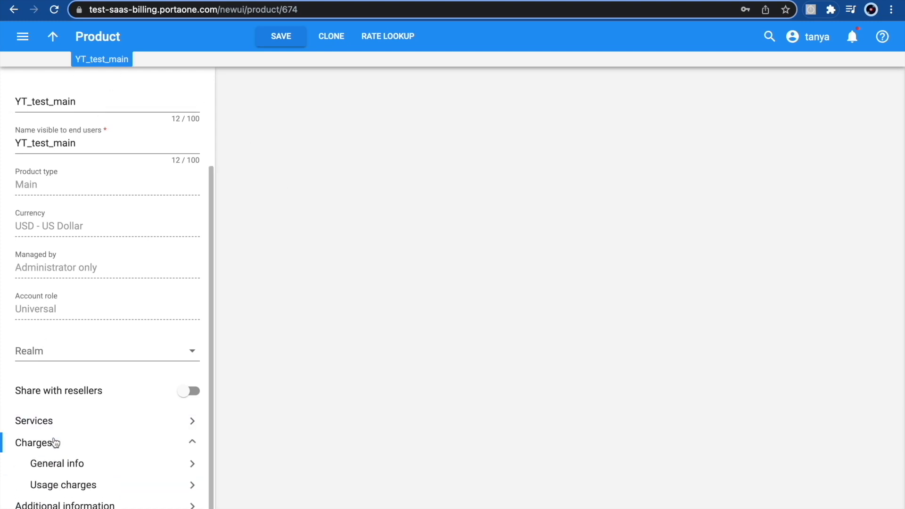
Step: Select YT_test as YT_test_main's subscription plan, then return to the product list
left_click(72, 466)
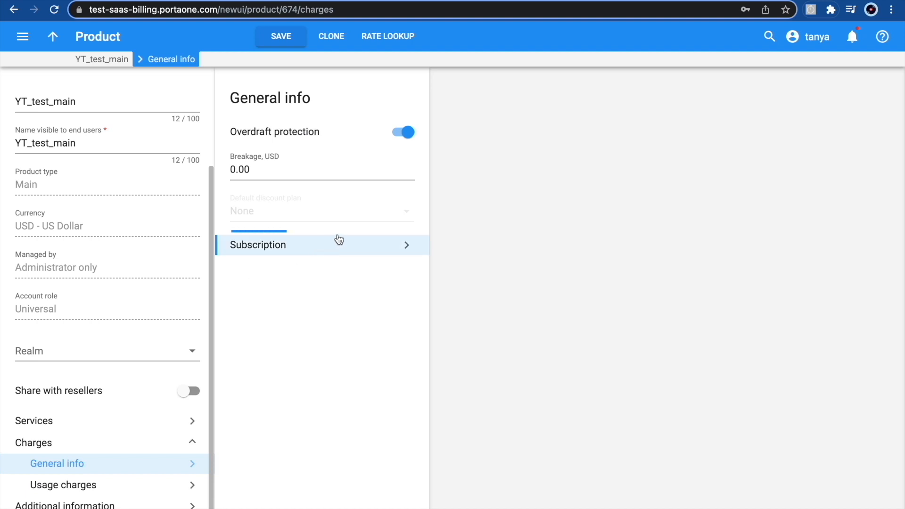
left_click(403, 247)
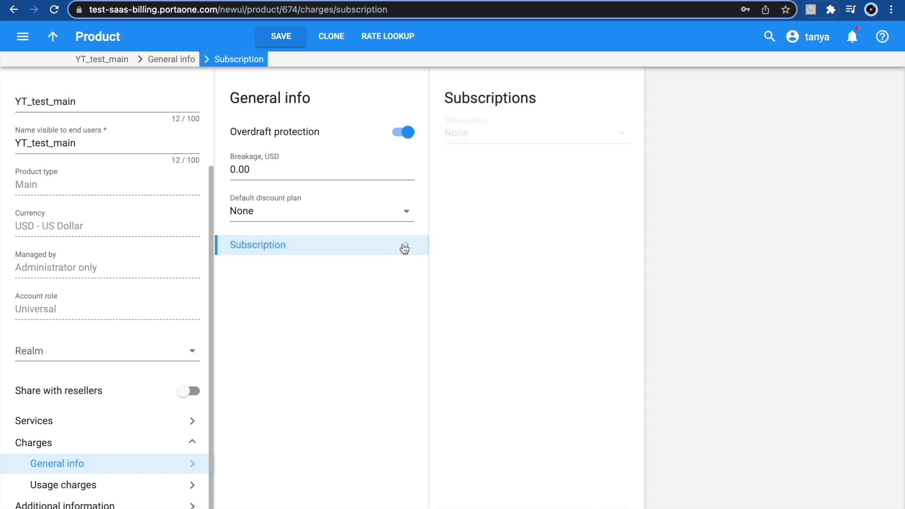
left_click(502, 132)
type("YT")
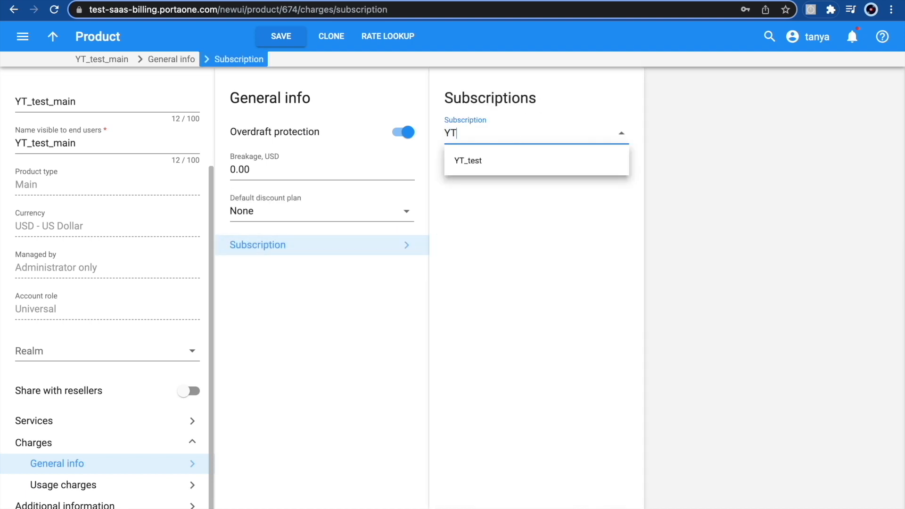
left_click(516, 162)
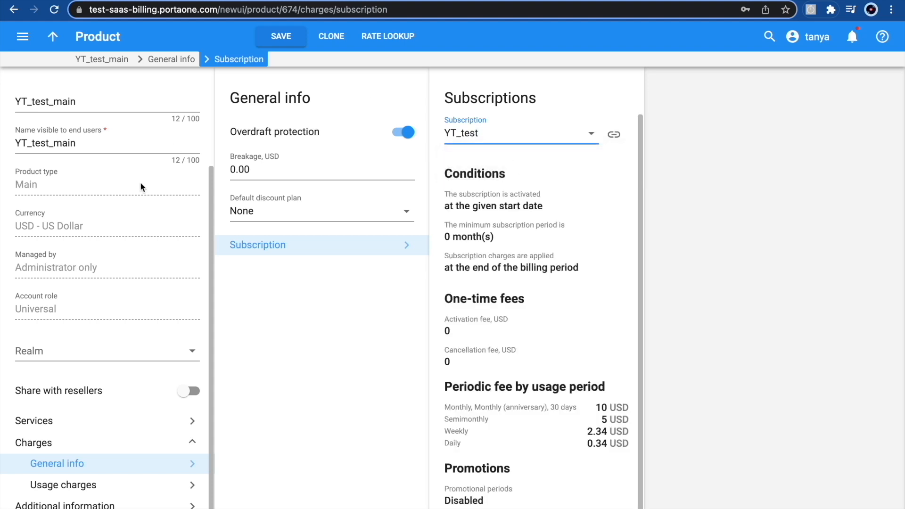
left_click(276, 47)
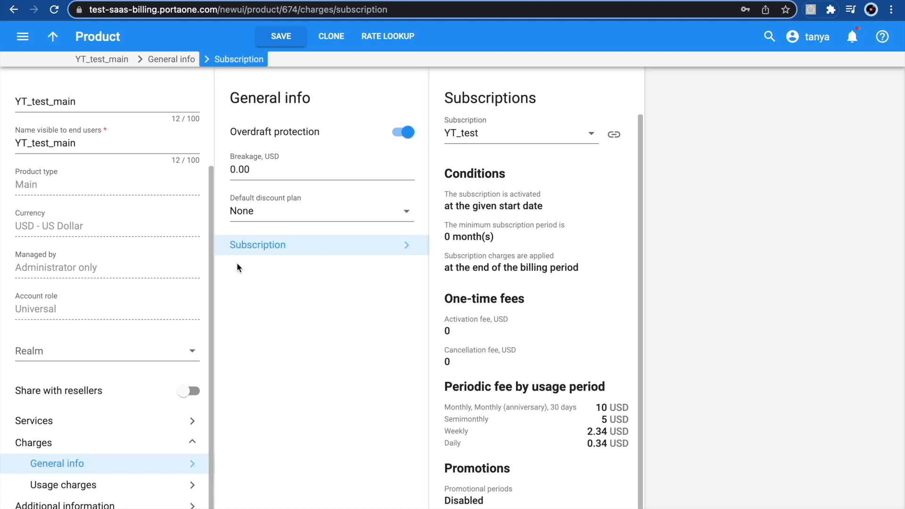
left_click(53, 38)
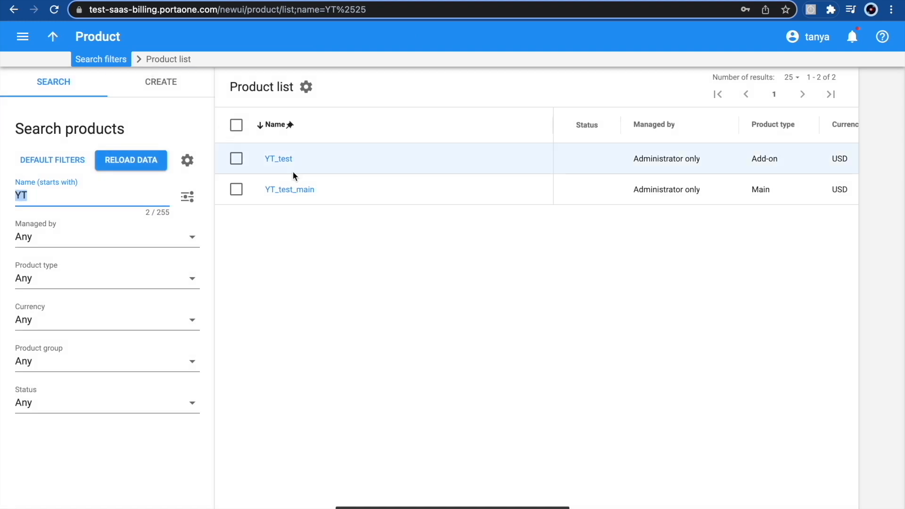
Step: In the YT_test add-on product, choose YT_test as its subscription plan and save
left_click(286, 161)
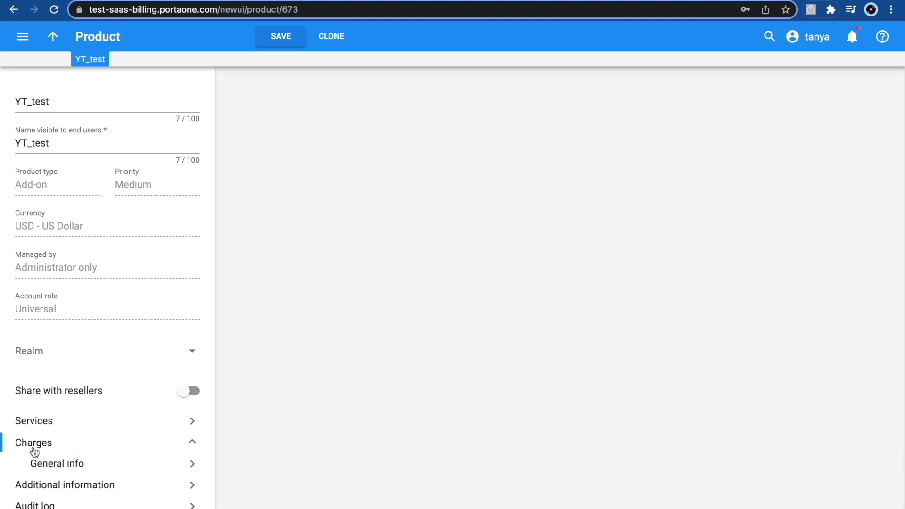
left_click(49, 465)
left_click(313, 175)
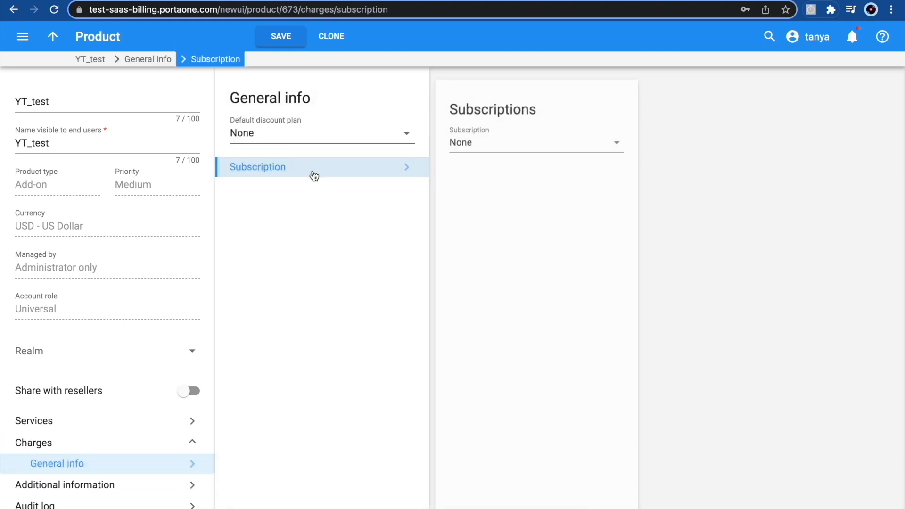
left_click(476, 132)
type("YT_")
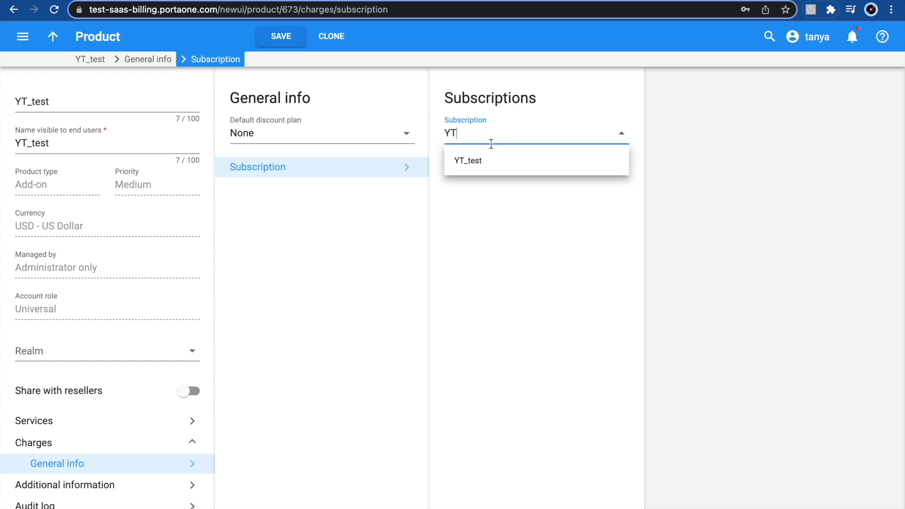
left_click(502, 157)
left_click(277, 36)
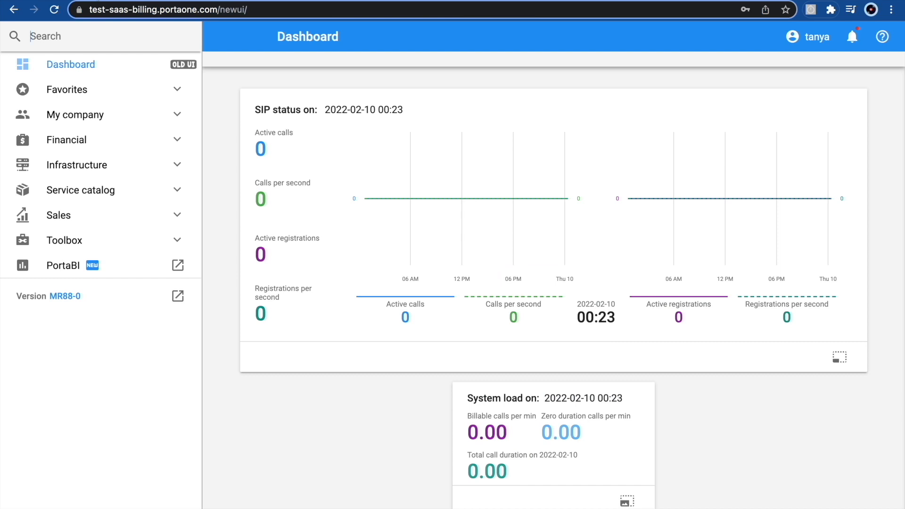
Step: From the Subscriptions page, create a new plan named YT_test2_ABCTelecom
type("su")
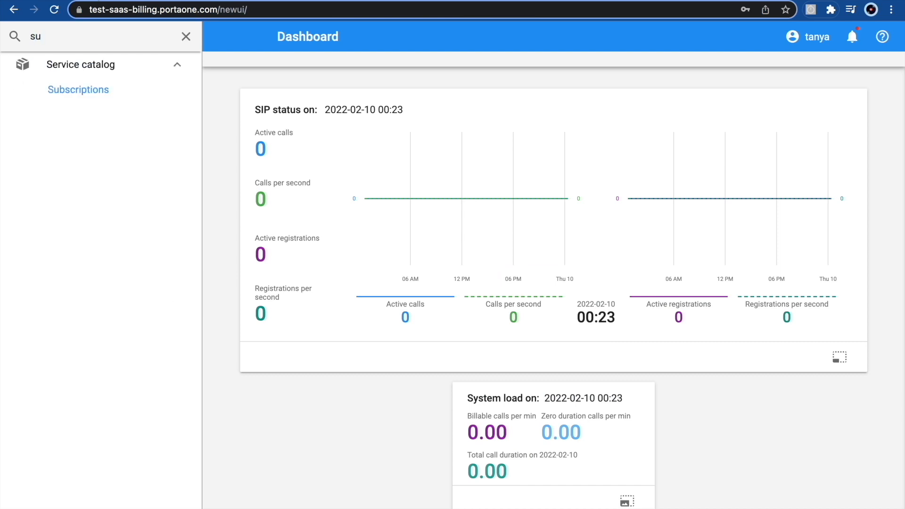
left_click(65, 86)
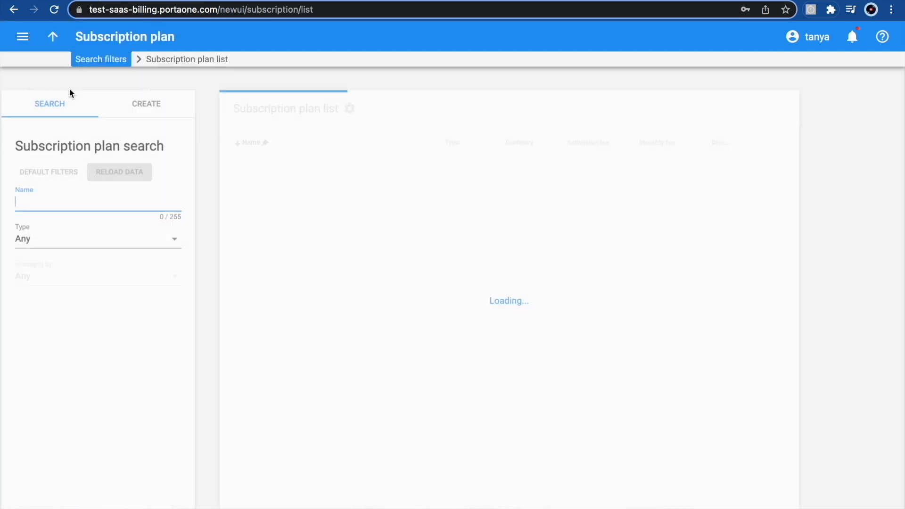
left_click(160, 82)
type("YT")
type("_nam")
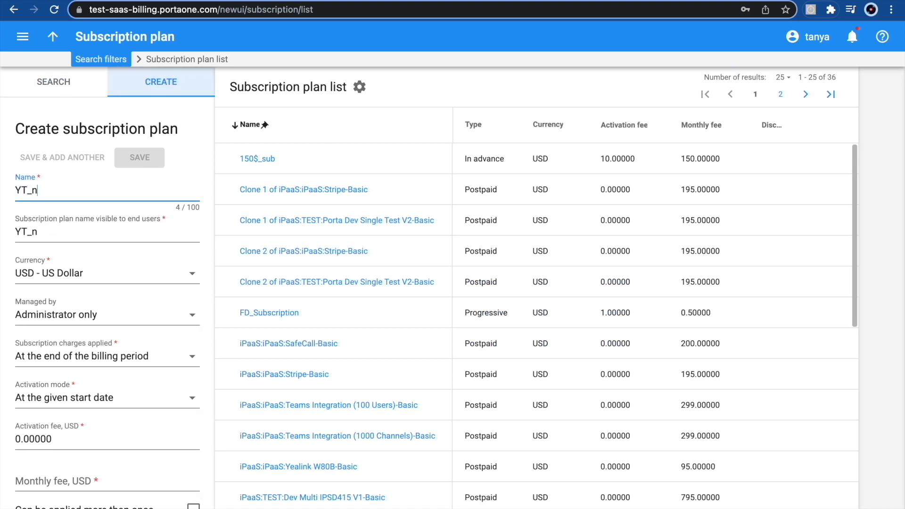
key("BackSpace")
key("BackSpace")
key("BackSpace")
type("test2")
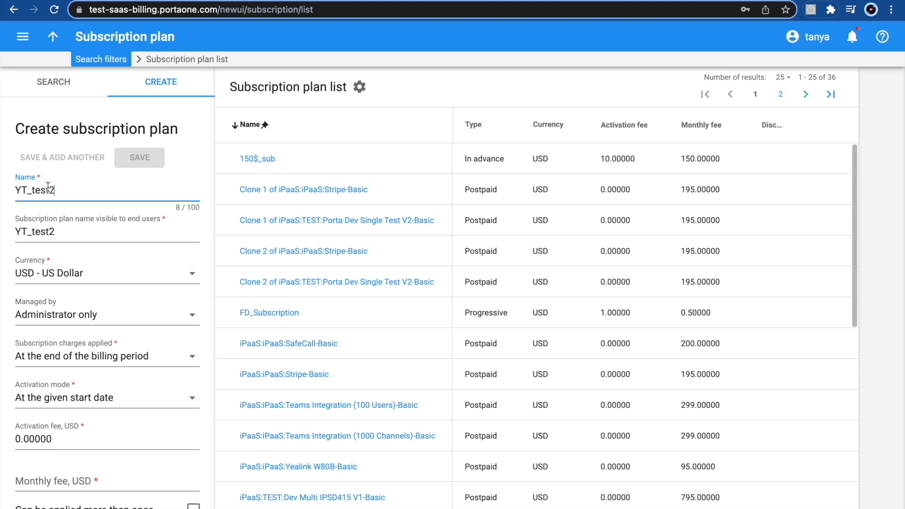
type("_")
type("ABCTelecom")
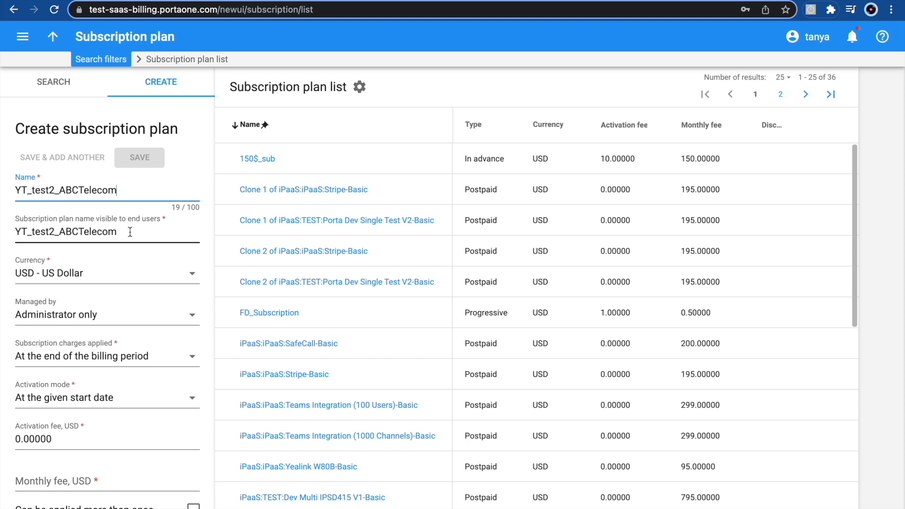
Step: Delete '_ABCTelecom' from the end-user visible name, leaving YT_test2
double_click(57, 231)
left_click_drag(125, 231, 53, 232)
key("BackSpace")
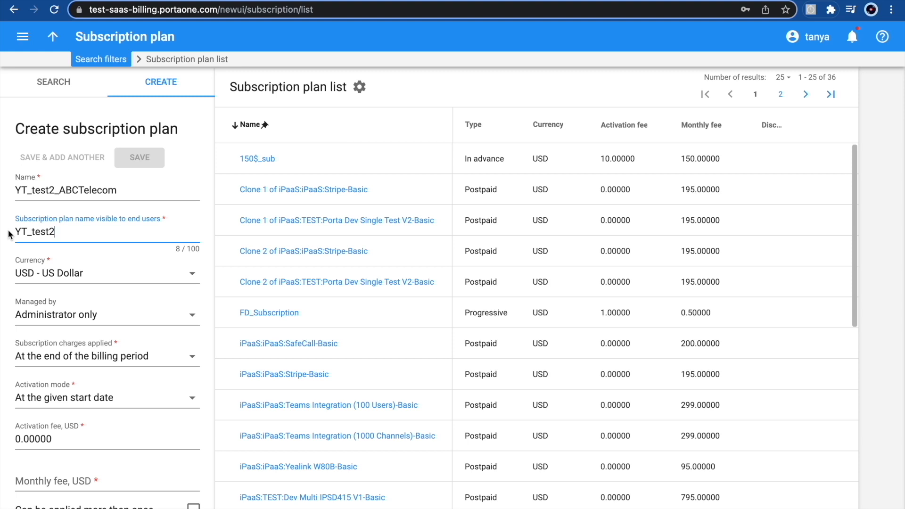
left_click(318, 389)
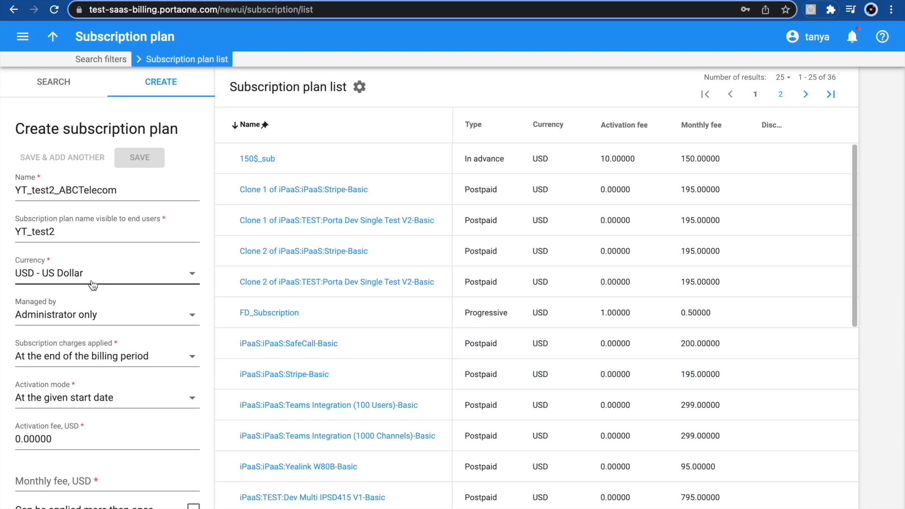
left_click(55, 358)
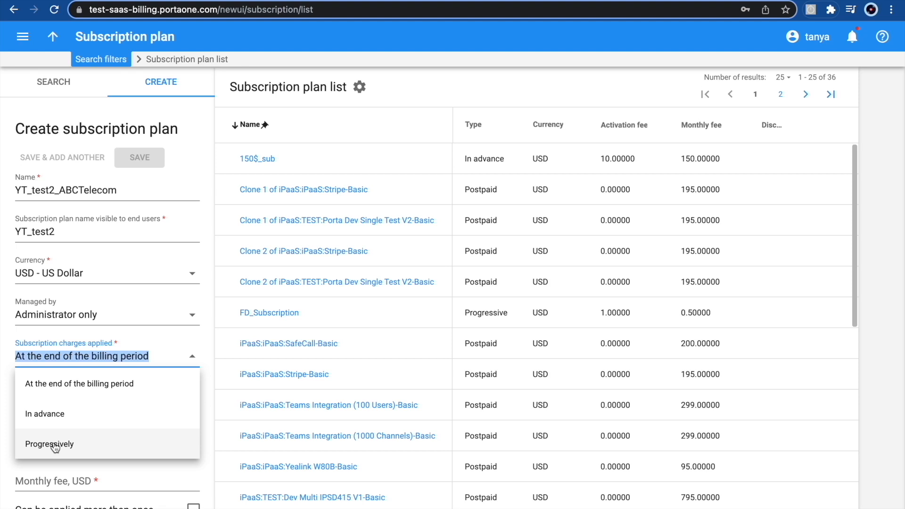
Step: Apply charges at the end of the billing period and activate at the given start date
left_click(58, 393)
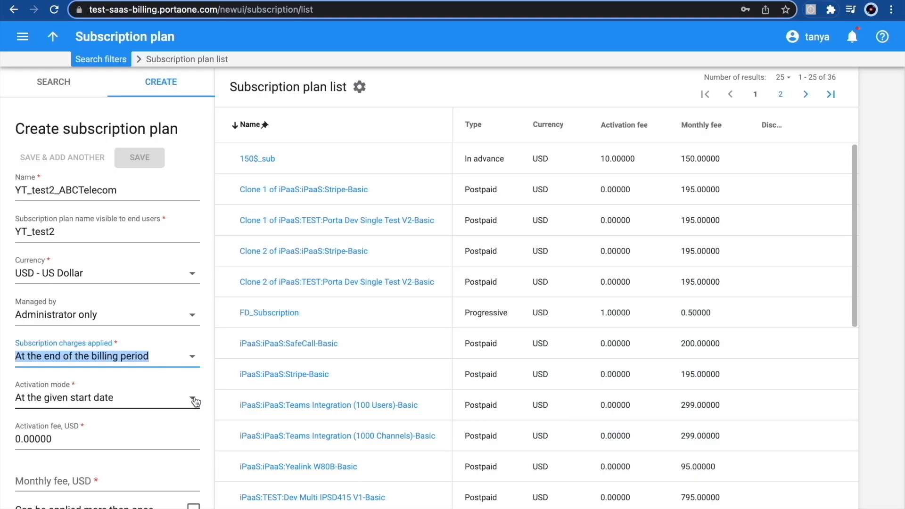
left_click(194, 401)
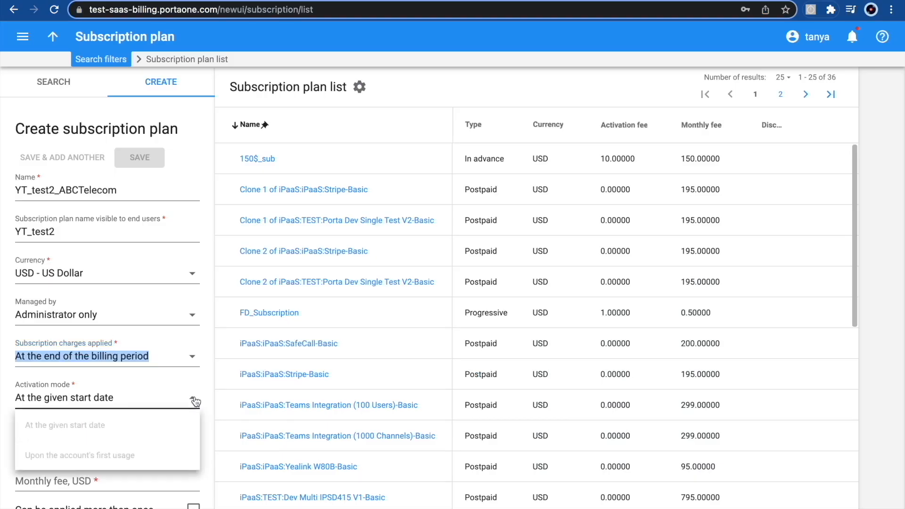
left_click(69, 426)
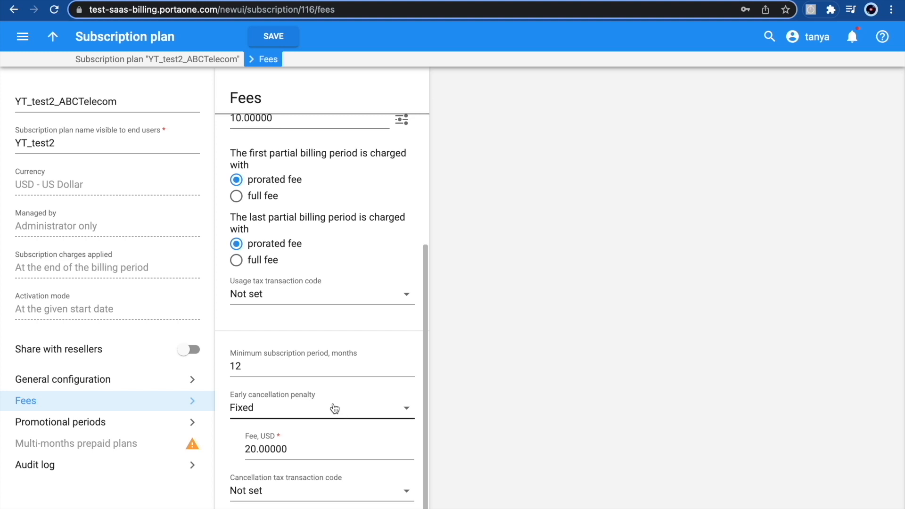
Step: Change the early cancellation penalty from a 20 USD fixed fee to Sum of discounts applied
double_click(258, 448)
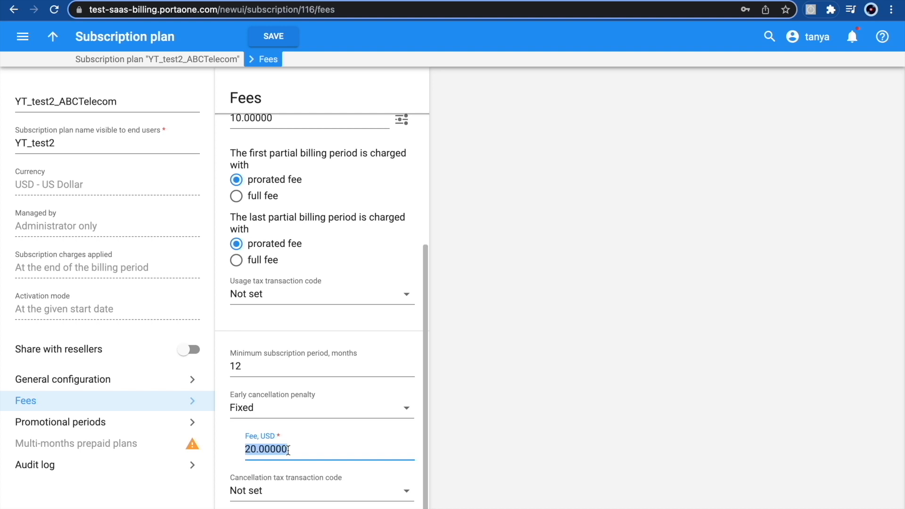
left_click(268, 411)
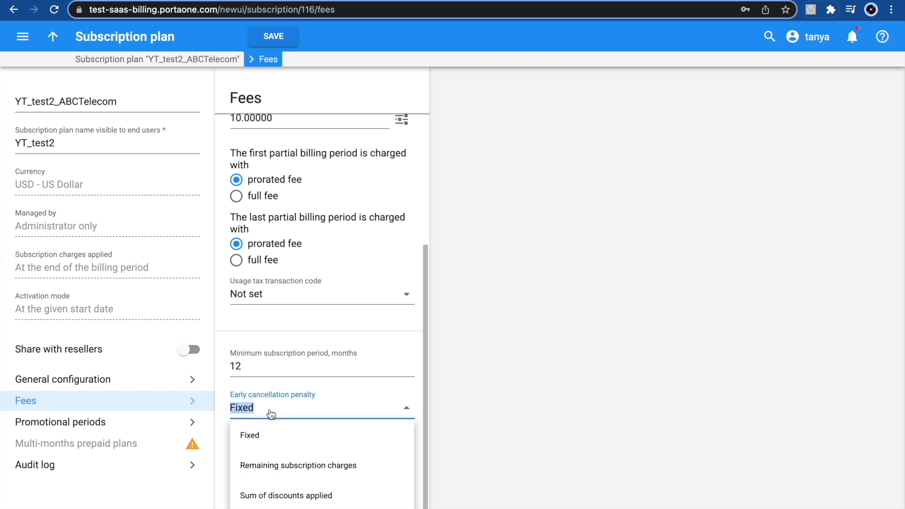
left_click(276, 471)
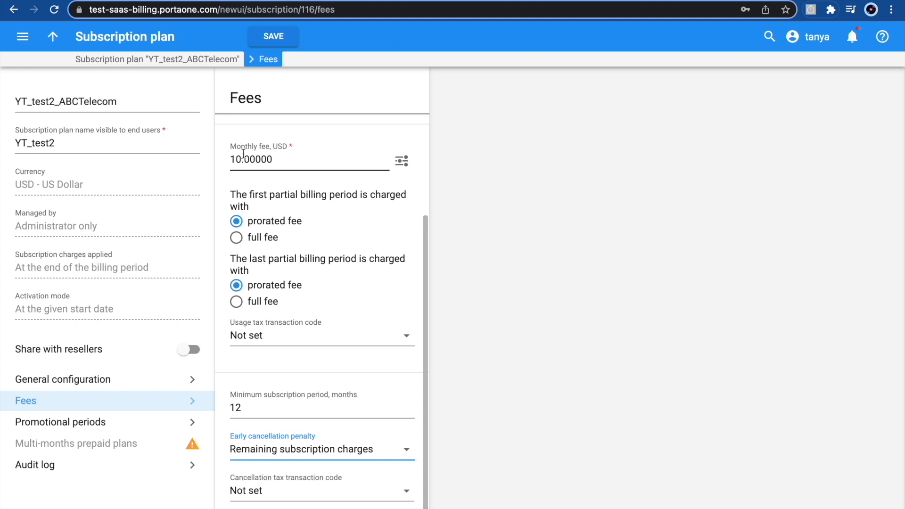
left_click(299, 456)
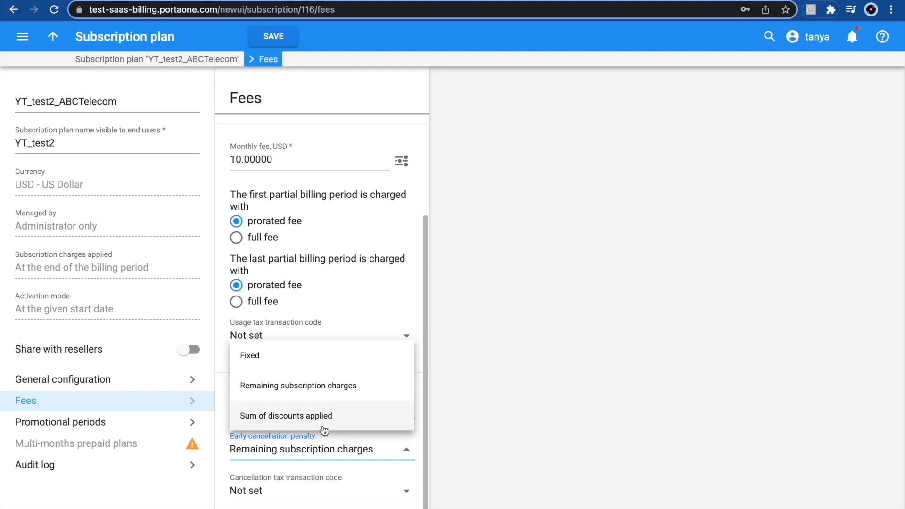
left_click(282, 418)
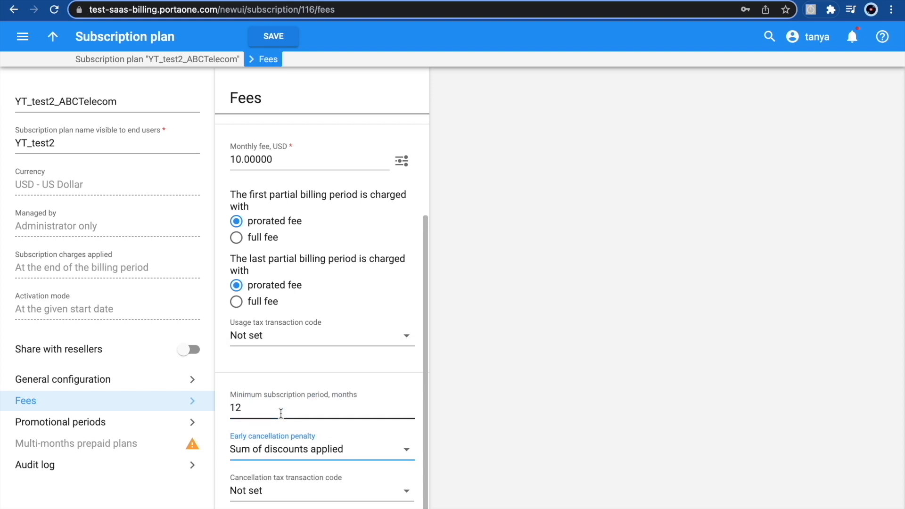